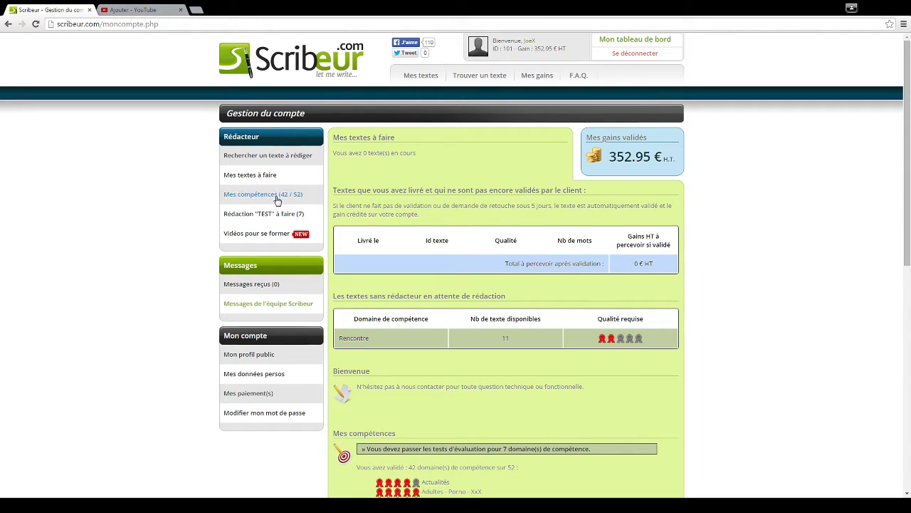
# Add "Réécriture sans plagiat" to the account's writing competencies and save the selection
pyautogui.click(267, 199)
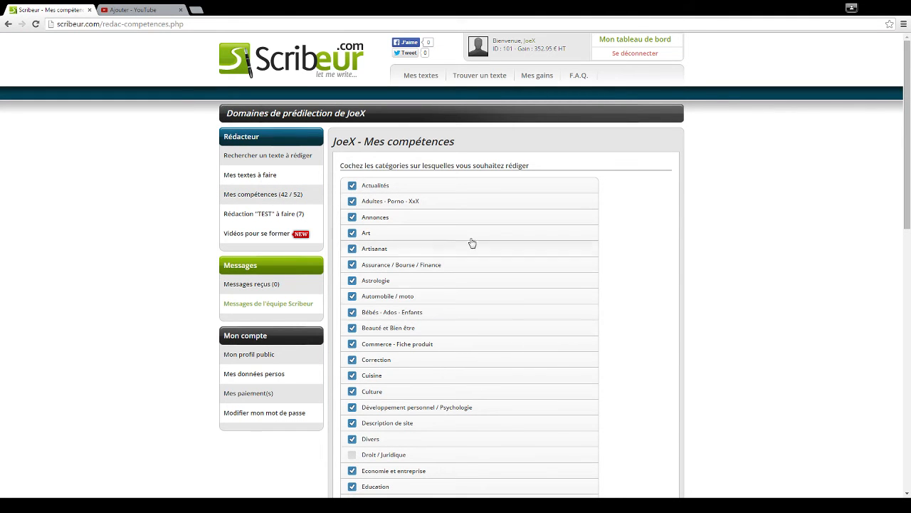
pyautogui.scroll(-2, 470, 242)
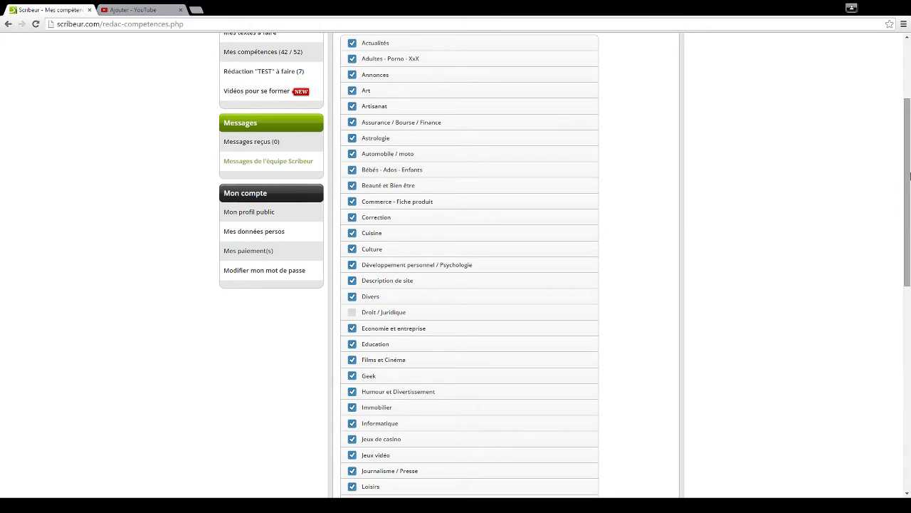
pyautogui.moveTo(910, 175); pyautogui.dragTo(910, 134)
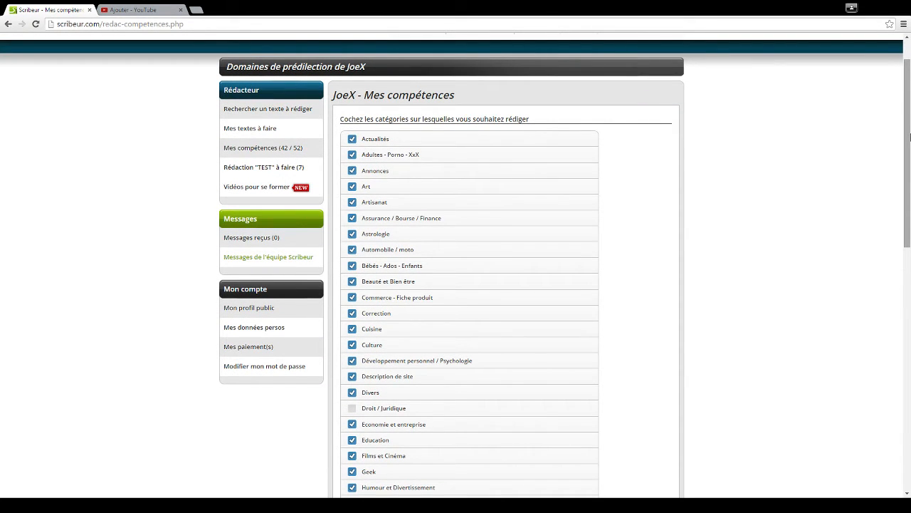
pyautogui.scroll(-6, 391, 337)
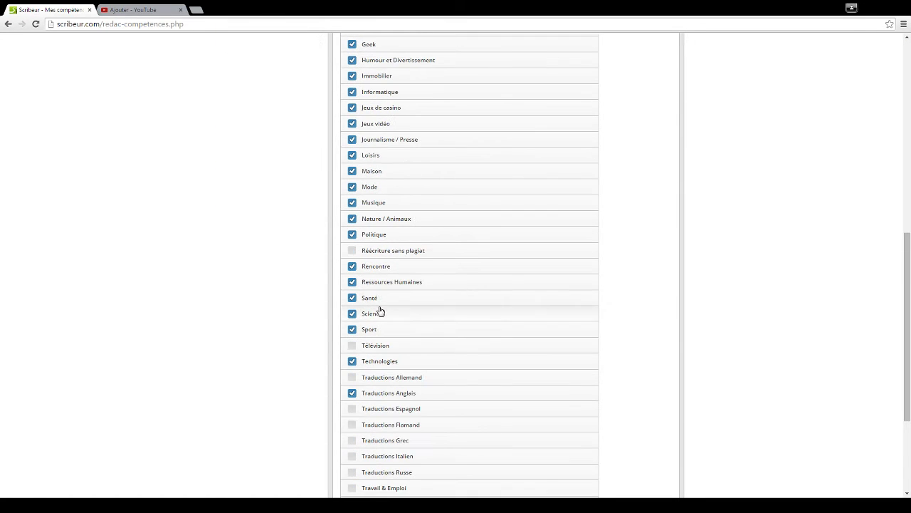
pyautogui.click(352, 250)
pyautogui.scroll(-3, 334, 398)
pyautogui.click(376, 414)
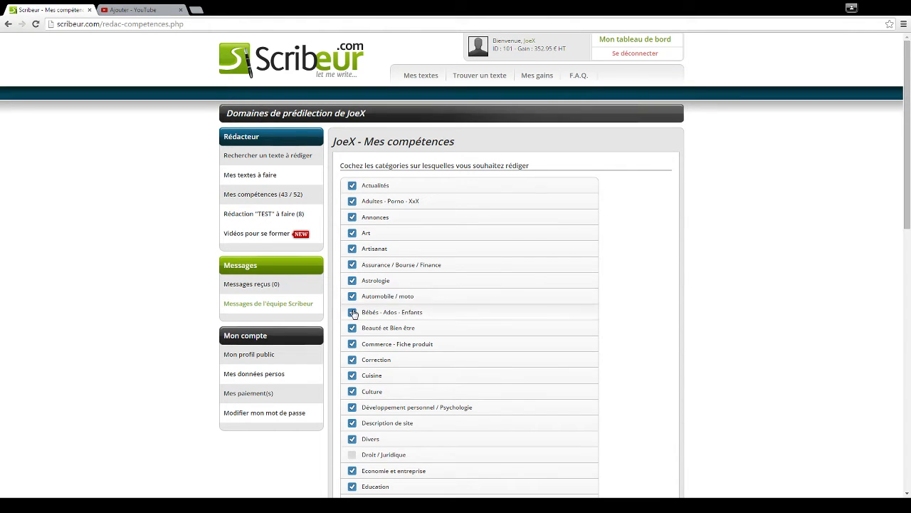
# Open the pending test writings, enter placeholder text "dsf ids fsd dsqf dsq" for "Films et Cinéma" and submit it for evaluation
pyautogui.click(278, 216)
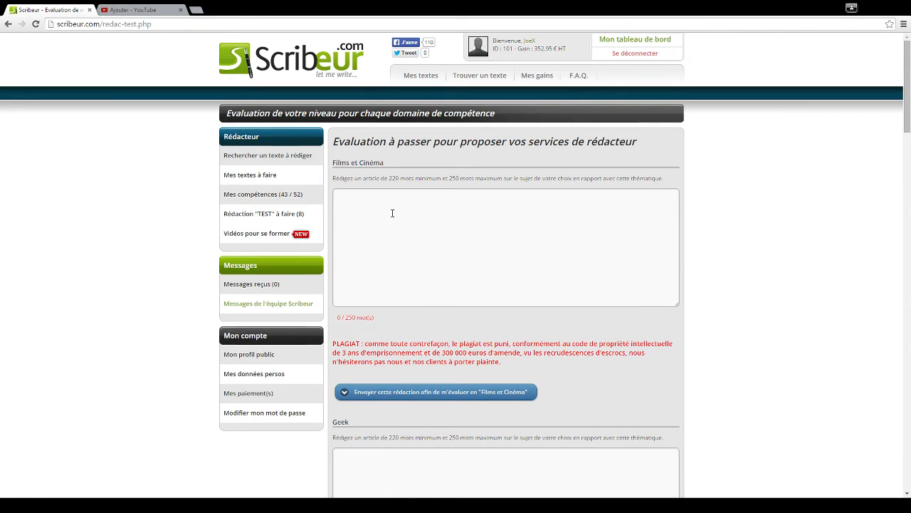
pyautogui.scroll(-7, 391, 212)
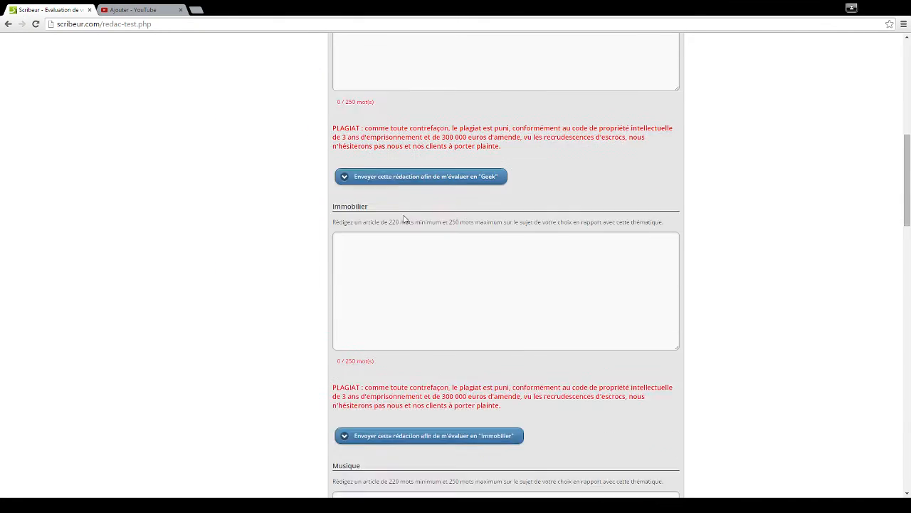
pyautogui.moveTo(908, 187); pyautogui.dragTo(901, 66)
pyautogui.click(431, 216)
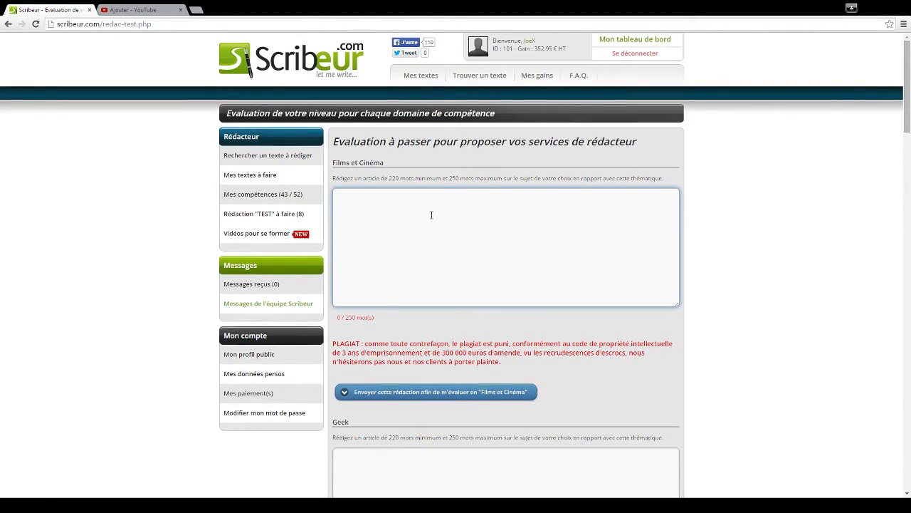
pyautogui.write('dsf ids fsd dsqf dsq')
pyautogui.click(447, 394)
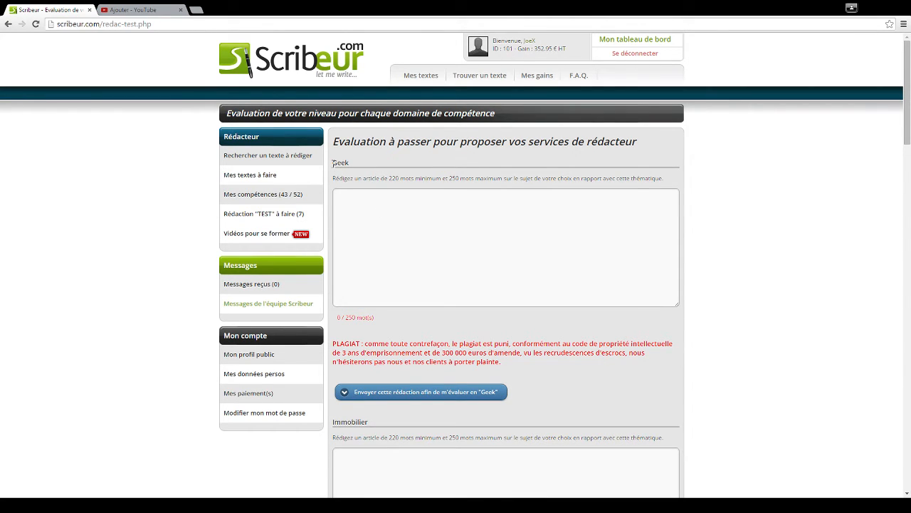
pyautogui.moveTo(333, 163); pyautogui.dragTo(352, 163)
# Browse the texts available for writing and view the details of the first one, about the Gleeden dating site
pyautogui.click(265, 158)
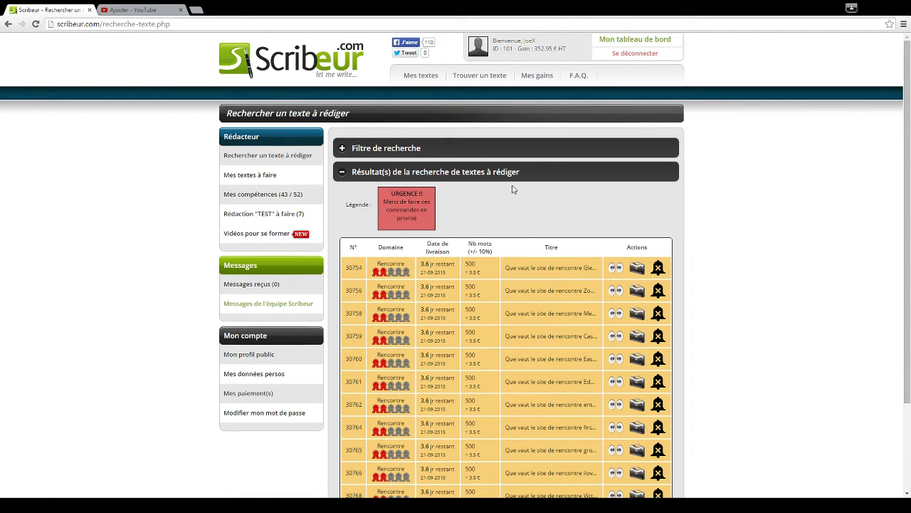
pyautogui.scroll(-3, 492, 288)
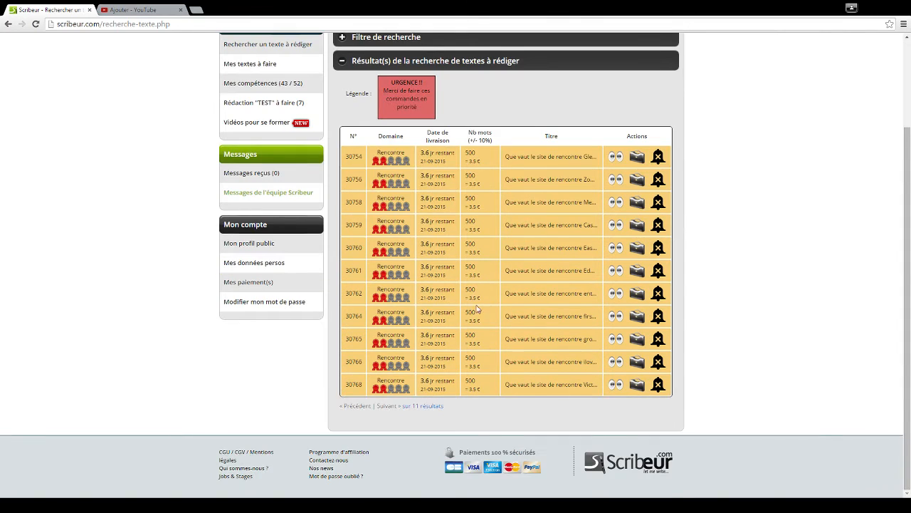
pyautogui.scroll(3, 477, 308)
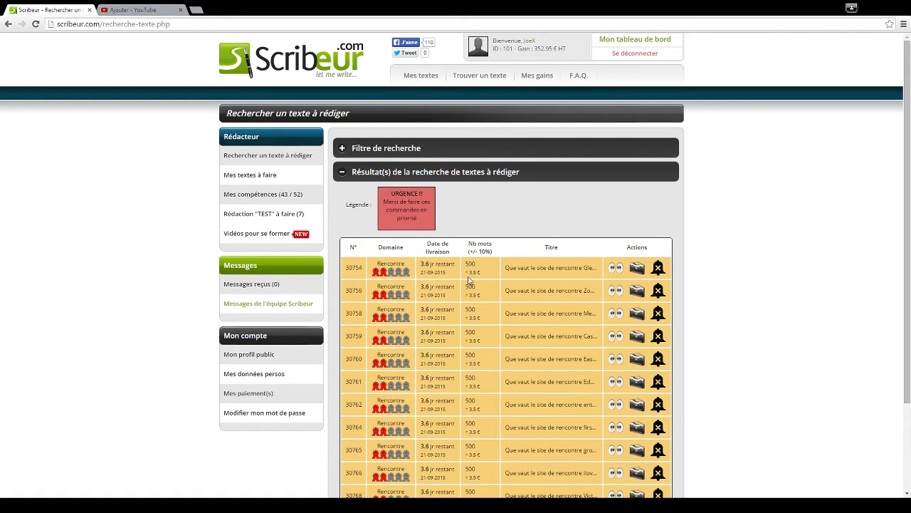
pyautogui.click(616, 268)
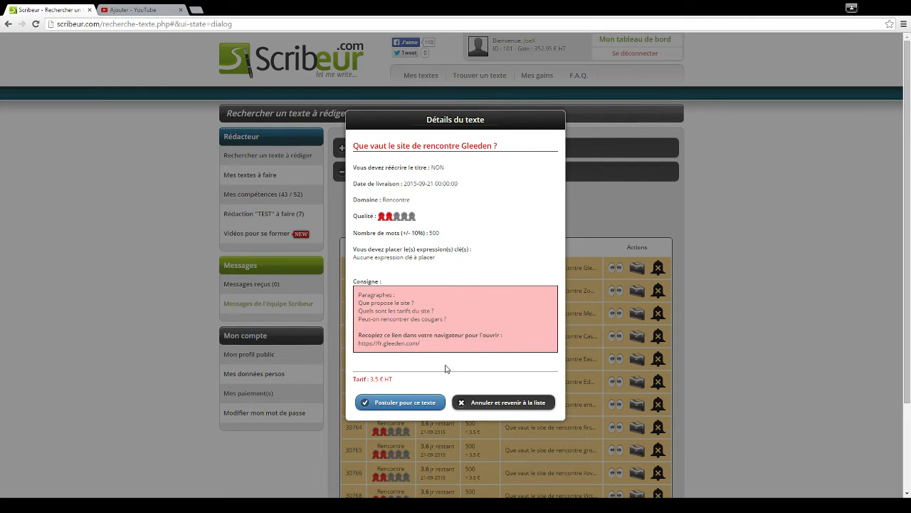
pyautogui.click(520, 403)
# Look at the writer conditions and the abuse report form for the Gleeden text, closing both without submitting
pyautogui.click(636, 269)
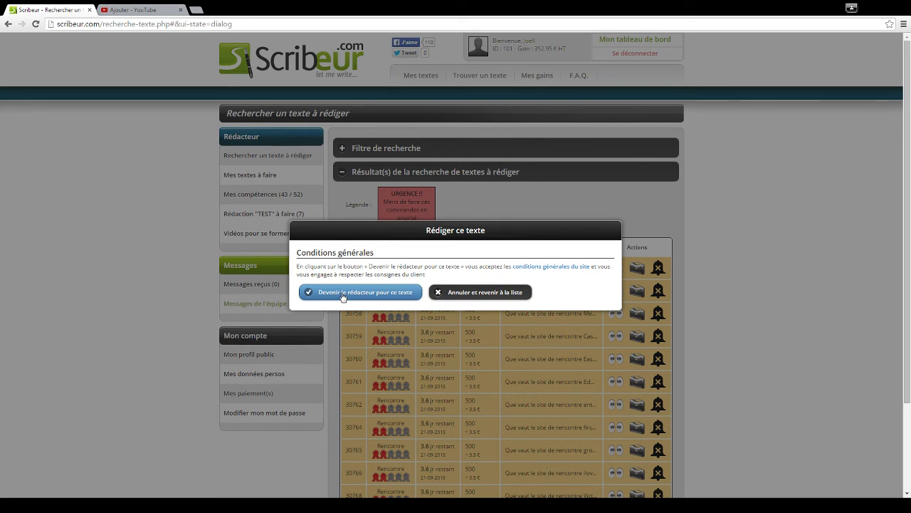
pyautogui.click(466, 291)
pyautogui.click(657, 270)
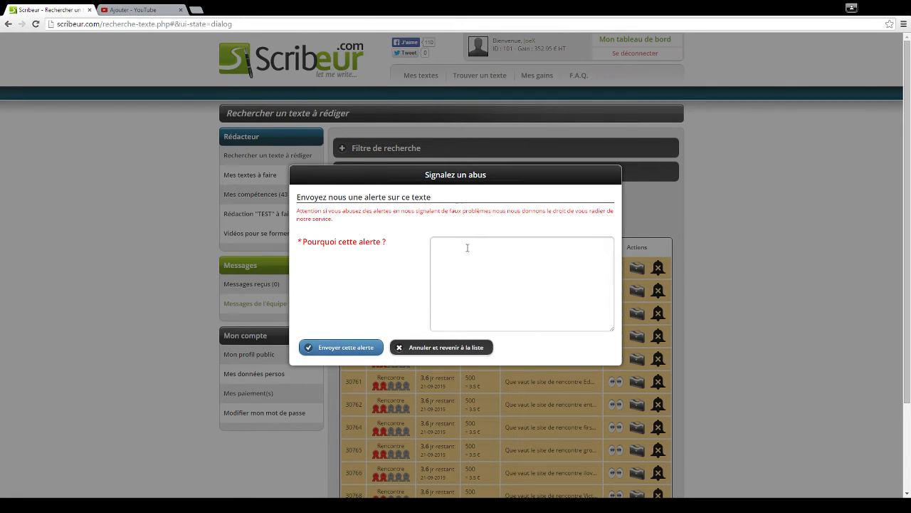
pyautogui.click(463, 347)
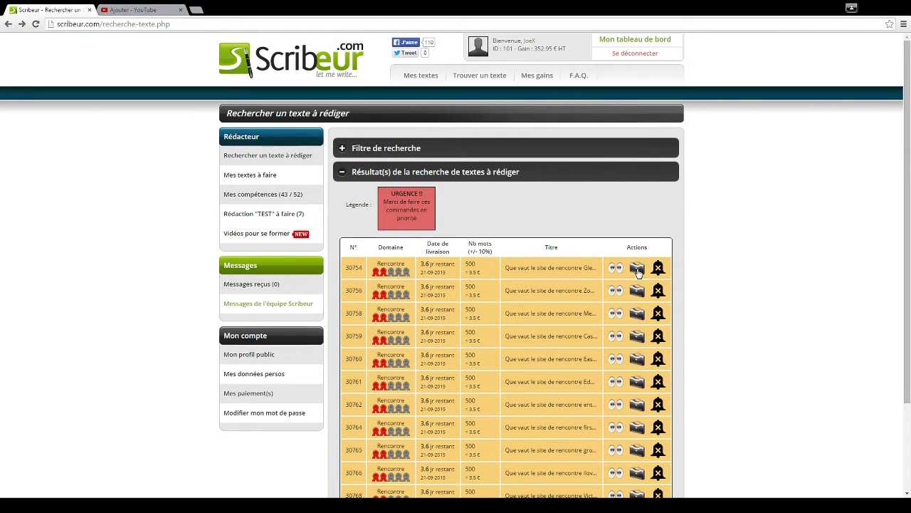
# Accept the general conditions and become the writer of the Gleeden text
pyautogui.click(638, 270)
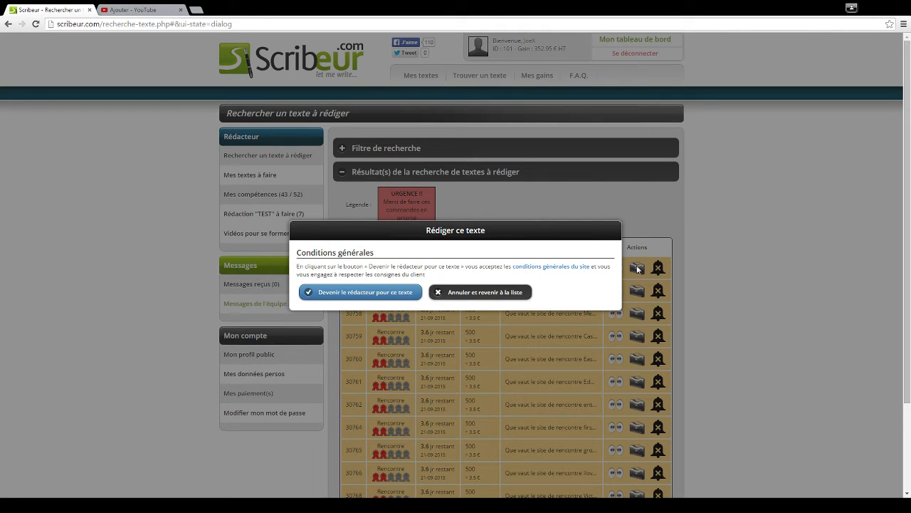
pyautogui.click(385, 294)
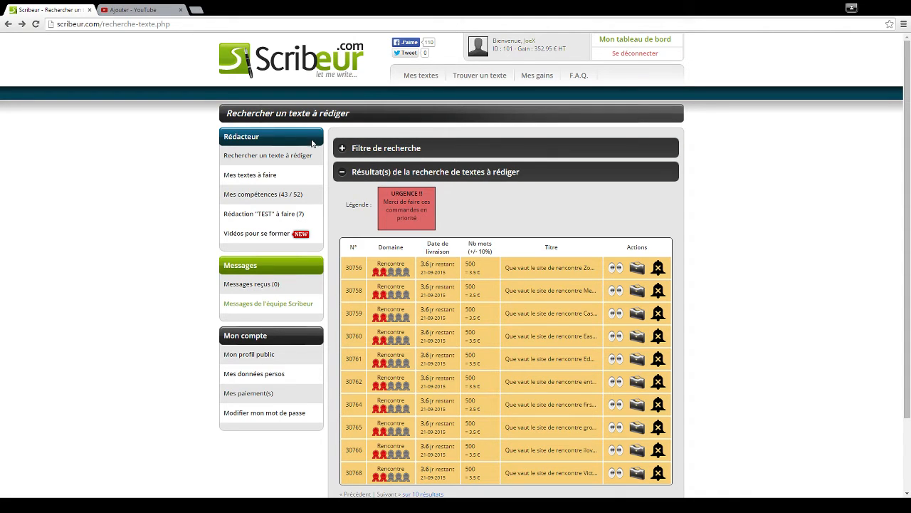
# Open the list of assigned texts and view the Parship text's details and its client message form
pyautogui.click(265, 176)
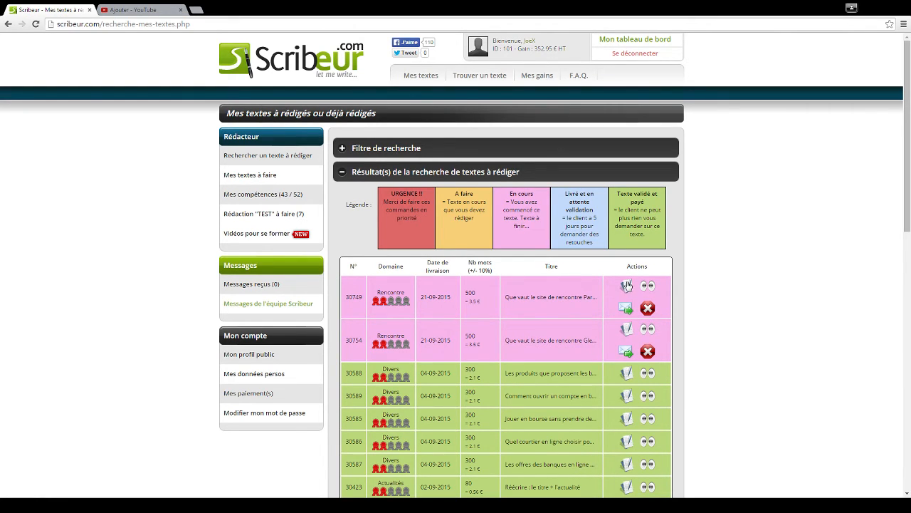
pyautogui.click(647, 285)
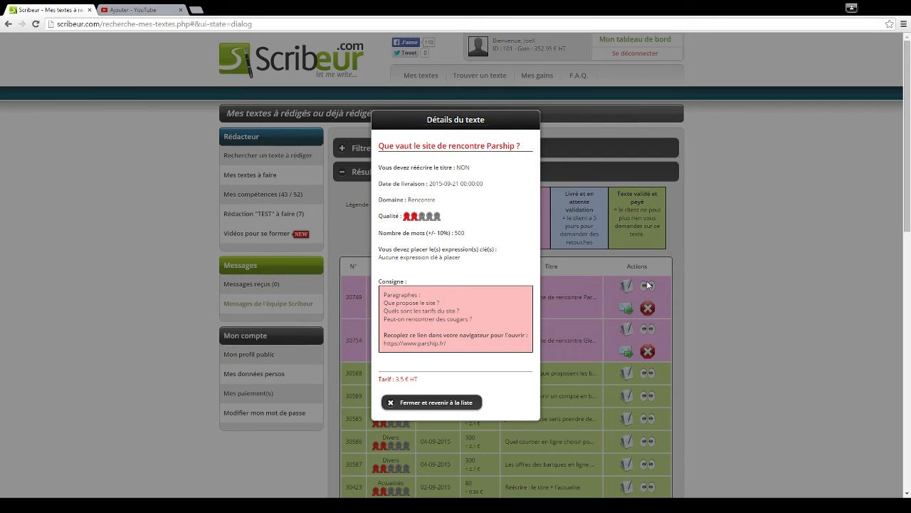
pyautogui.click(592, 288)
pyautogui.click(626, 310)
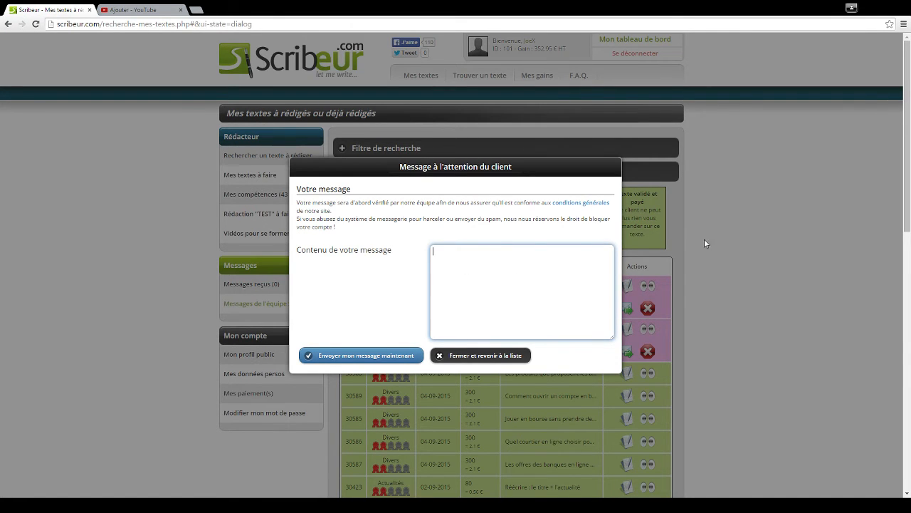
pyautogui.click(684, 228)
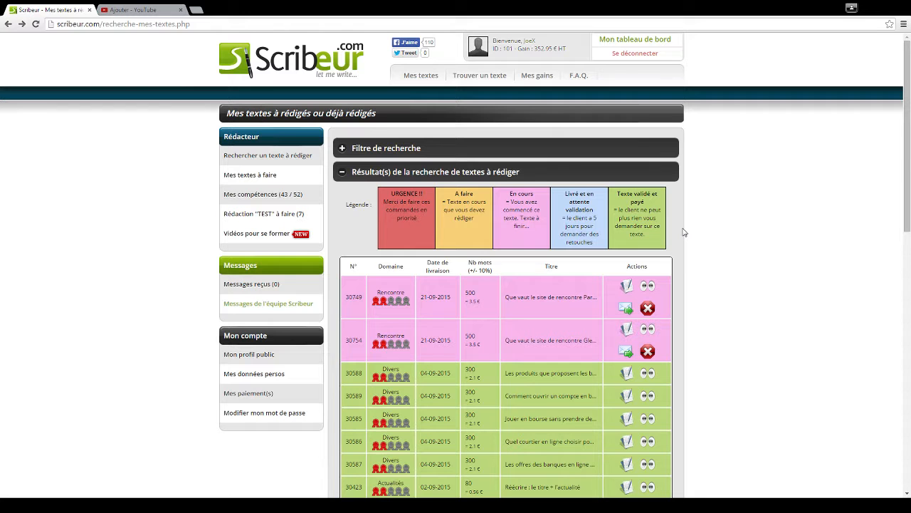
# Abandon the Parship text and confirm no longer being its writer
pyautogui.click(648, 309)
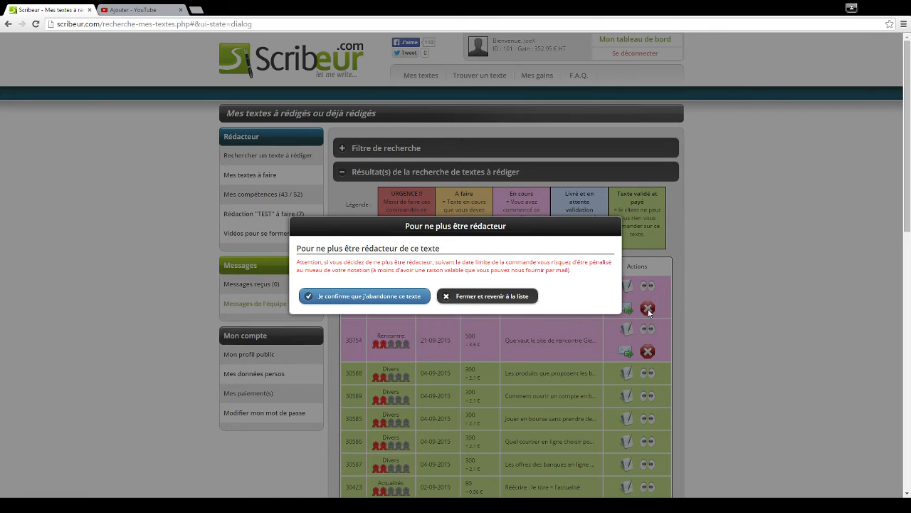
pyautogui.click(374, 298)
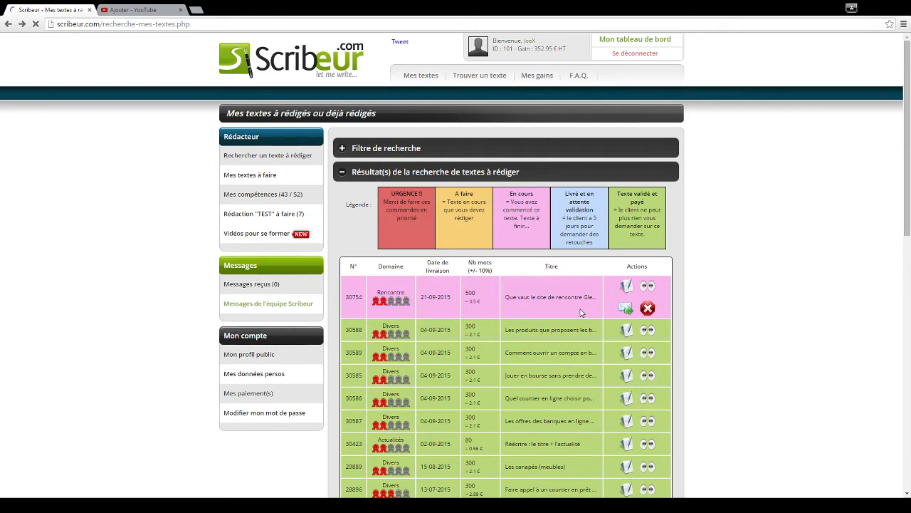
# Open the Gleeden text in the writing area and go through the client's instructions down to the status section
pyautogui.click(630, 291)
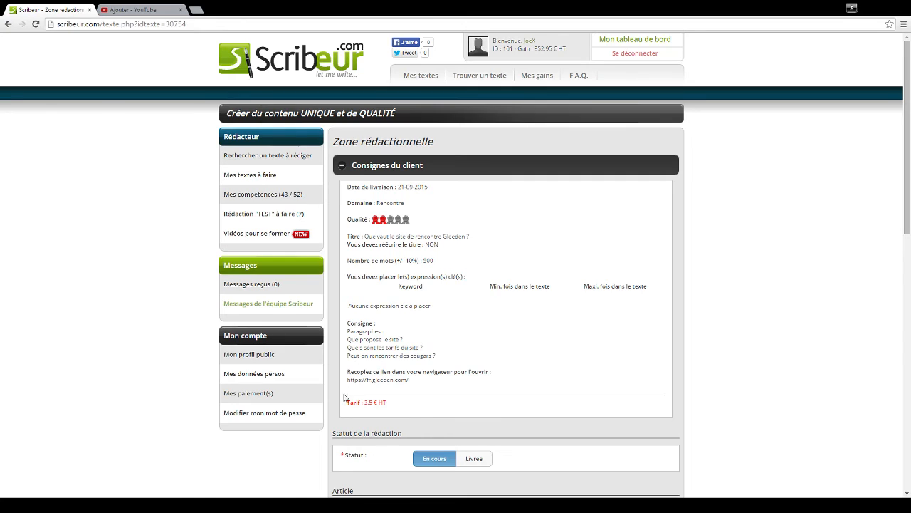
pyautogui.scroll(-3, 347, 398)
pyautogui.scroll(-1, 327, 210)
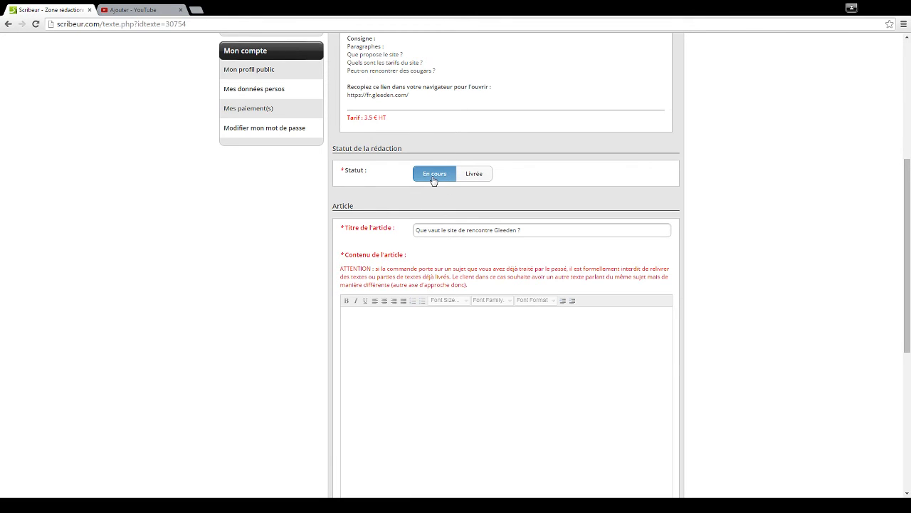
# Try the "Livrée" writing status, switch back to "En cours", and highlight the article title without editing it
pyautogui.click(475, 180)
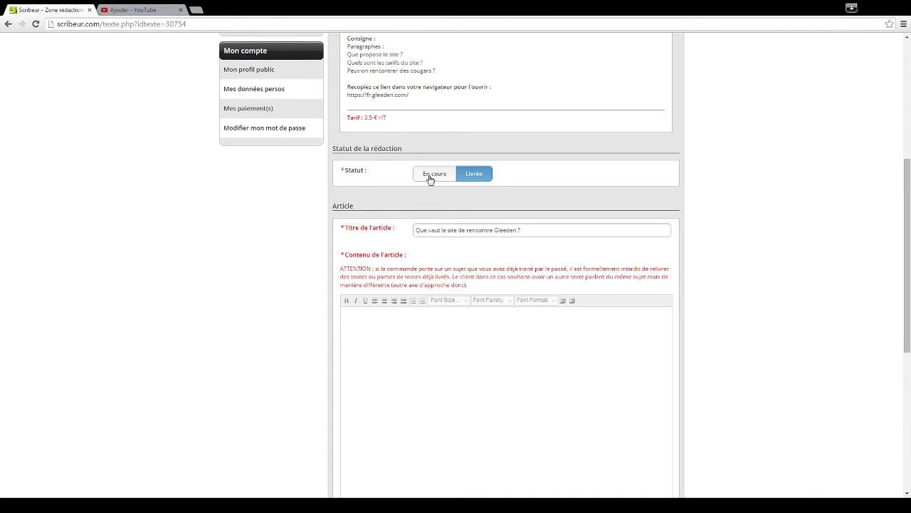
pyautogui.click(429, 176)
pyautogui.scroll(-1, 430, 221)
pyautogui.click(448, 183)
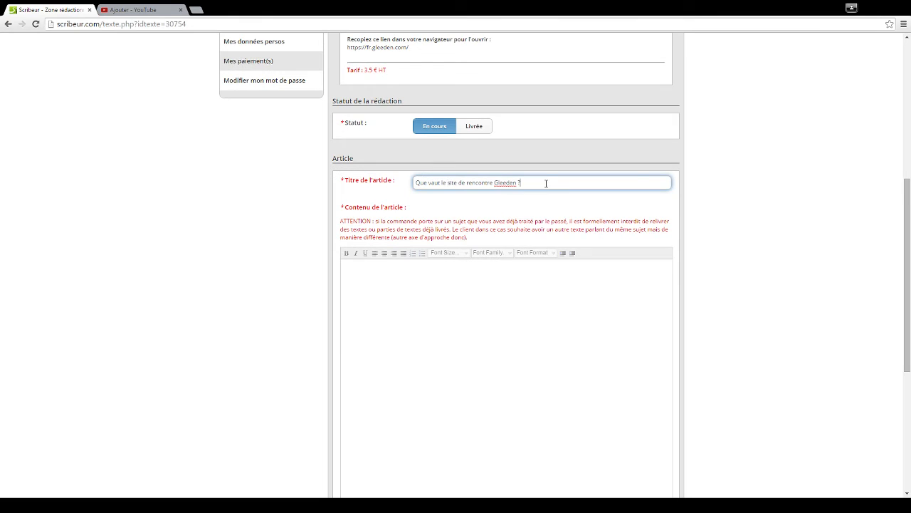
pyautogui.moveTo(546, 183); pyautogui.dragTo(400, 189)
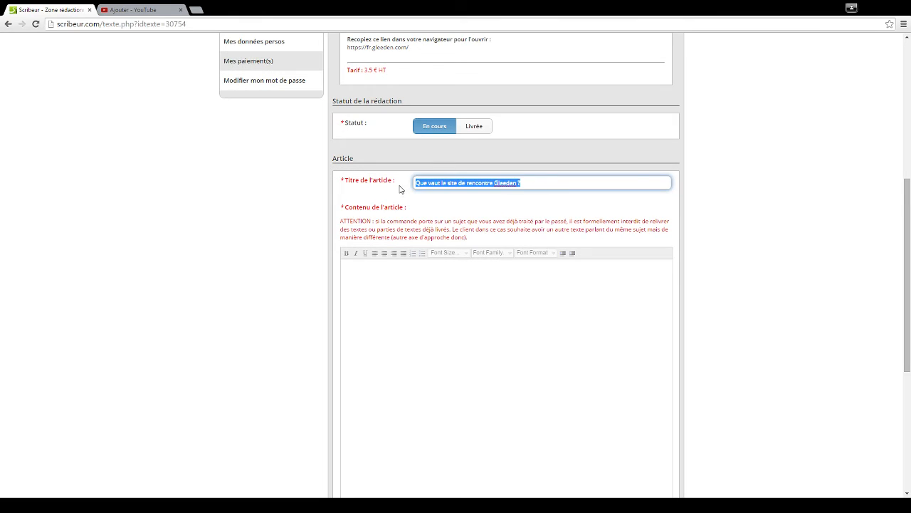
pyautogui.click(534, 183)
pyautogui.moveTo(534, 183); pyautogui.dragTo(394, 179)
# Enter the placeholder text "dfgf dq gfddsgd sdgf gd" as the article's content
pyautogui.scroll(-1, 380, 239)
pyautogui.click(379, 239)
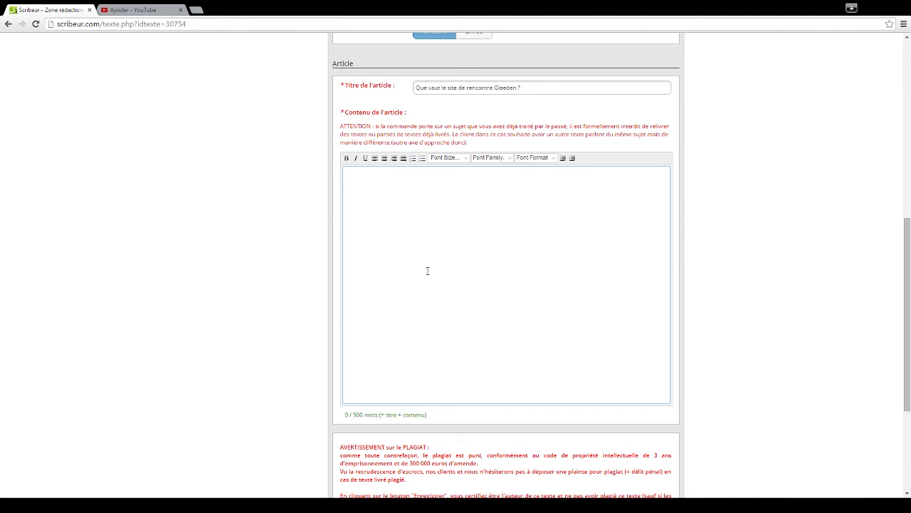
pyautogui.scroll(-2, 428, 271)
pyautogui.scroll(3, 456, 242)
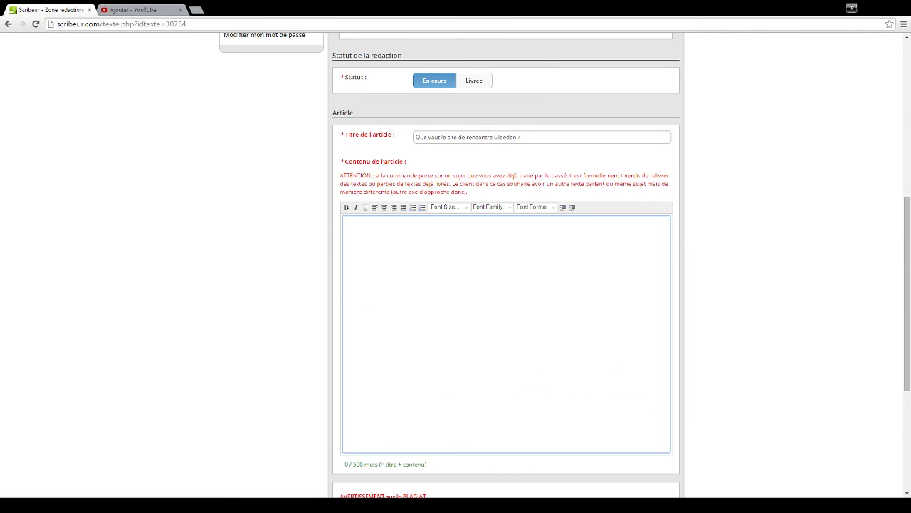
pyautogui.write('sfgf dq gfddsgd sdgf gd')
# Check the article's word counter and review the plagiarism warning with the save and verification options below it
pyautogui.doubleClick(356, 464)
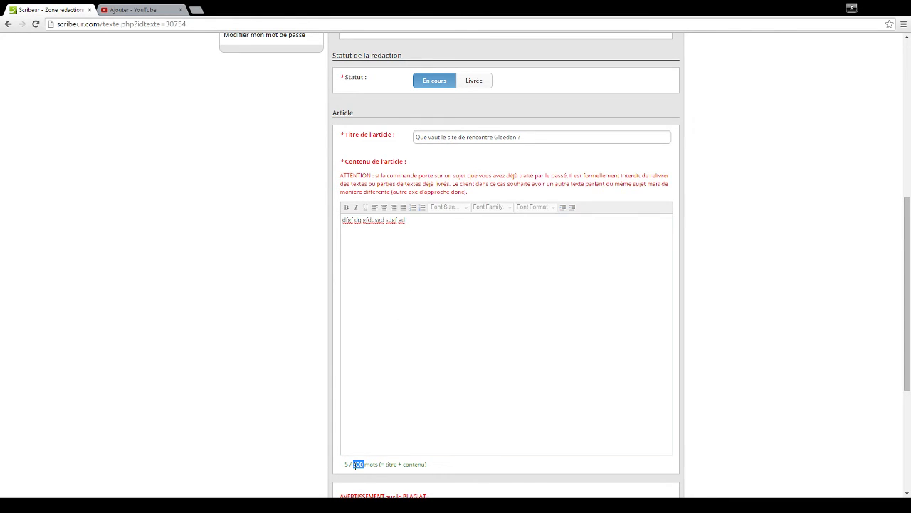
pyautogui.click(400, 235)
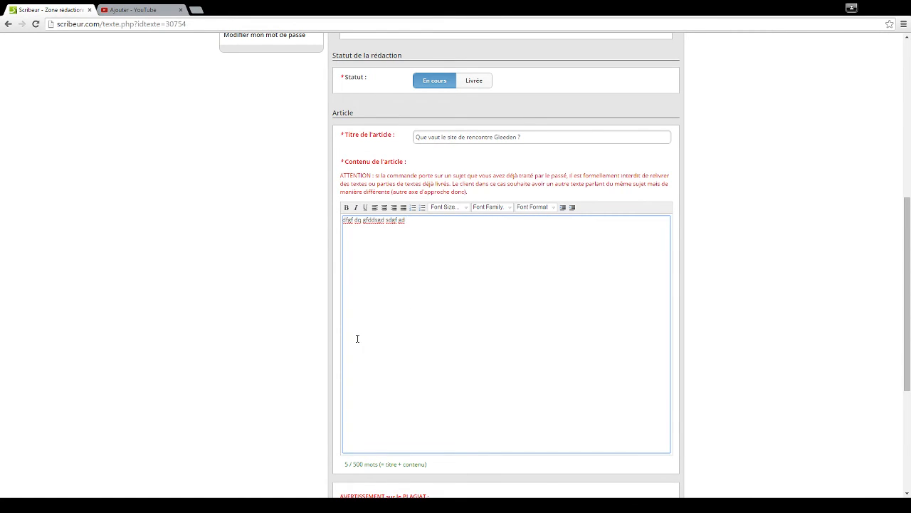
pyautogui.scroll(-2, 712, 242)
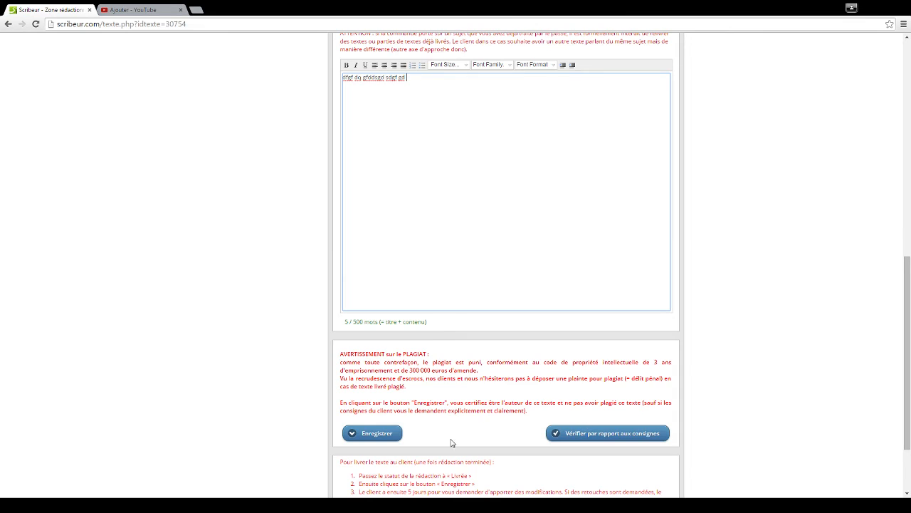
pyautogui.scroll(2, 450, 443)
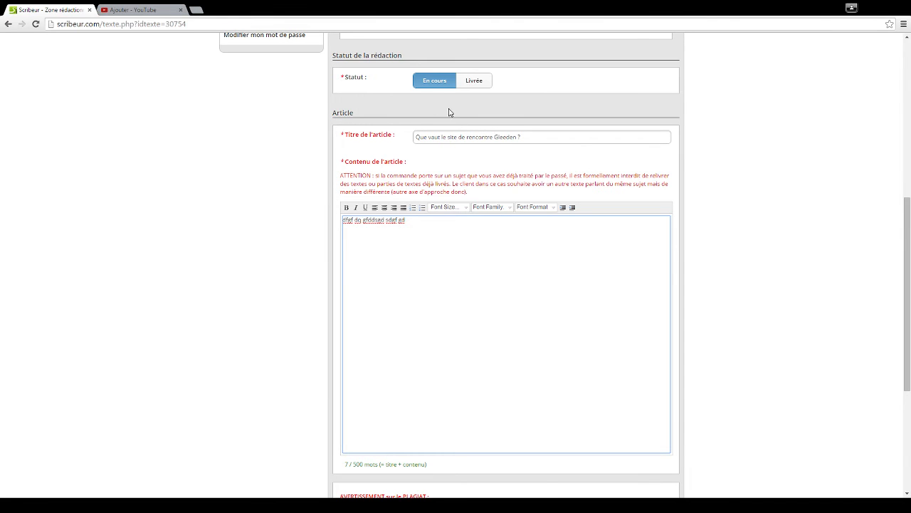
# Try the "Livrée" writing status, go over the save option and delivery instructions, and restore the status to "En cours"
pyautogui.click(477, 83)
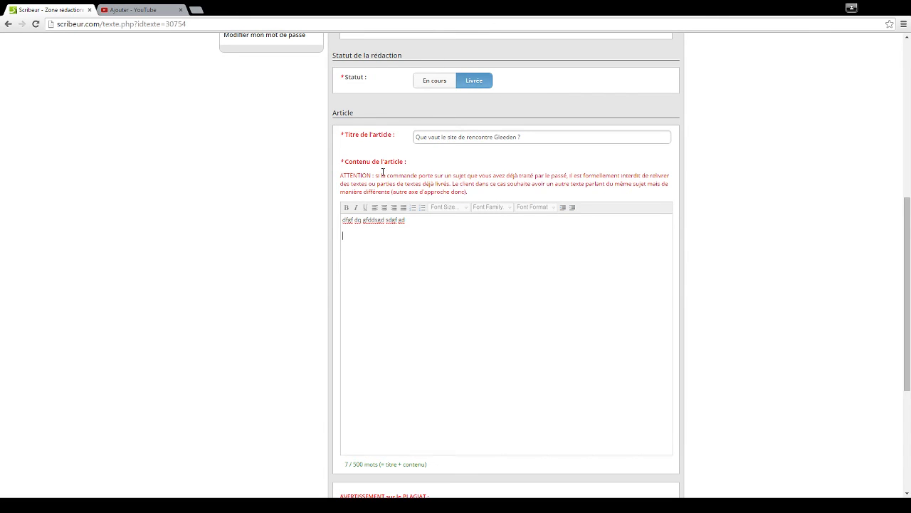
pyautogui.scroll(-3, 383, 173)
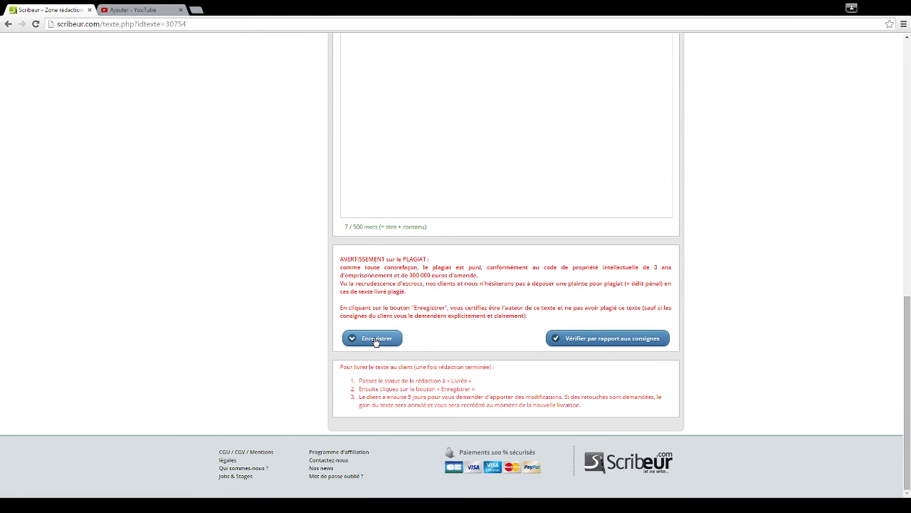
pyautogui.scroll(3, 376, 340)
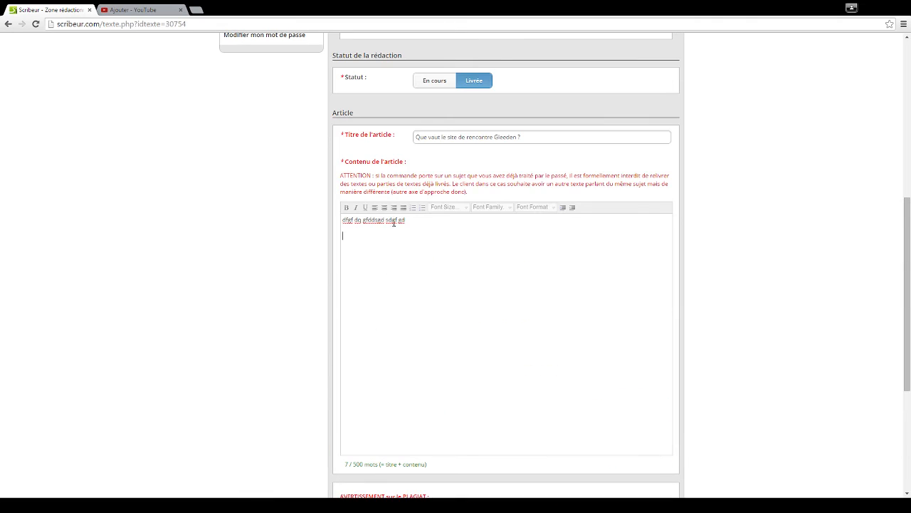
pyautogui.click(438, 81)
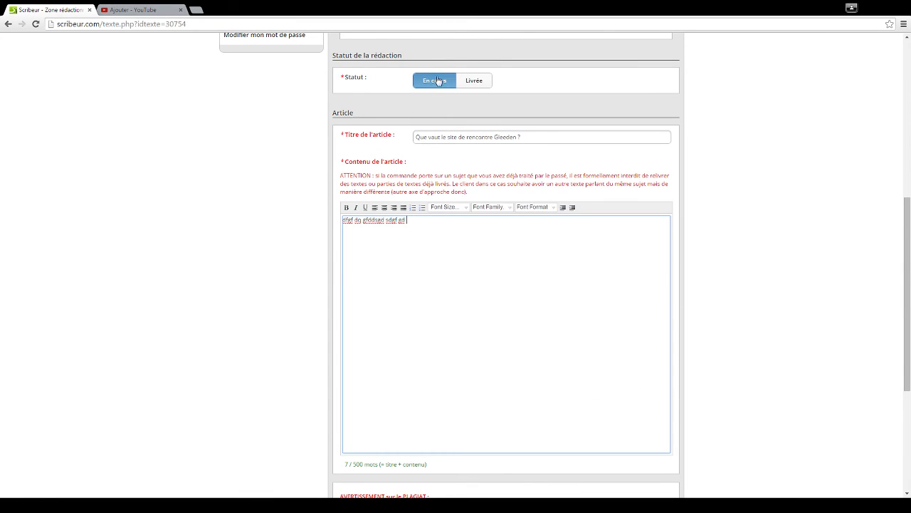
# Leave the Gleeden writing area for the "Mes textes à faire" list and review its status legend and texts
pyautogui.scroll(-3, 309, 271)
pyautogui.scroll(2, 433, 371)
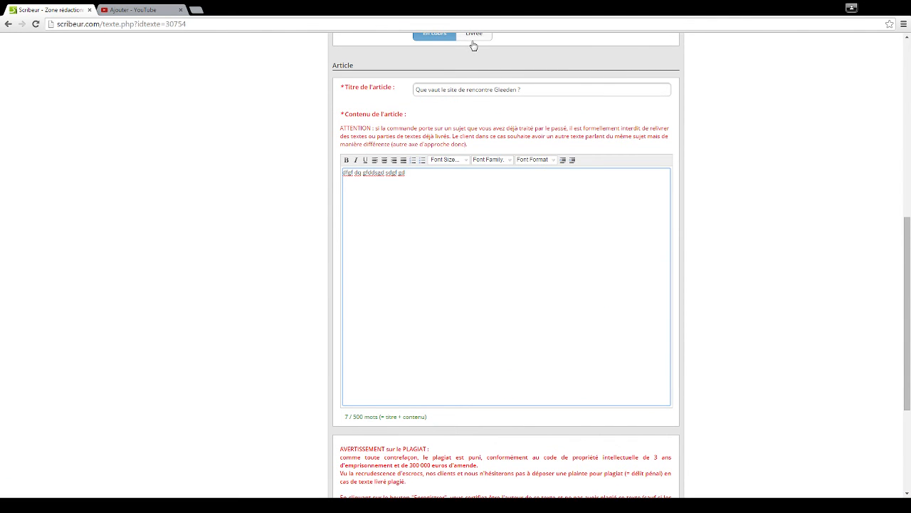
pyautogui.scroll(6, 366, 496)
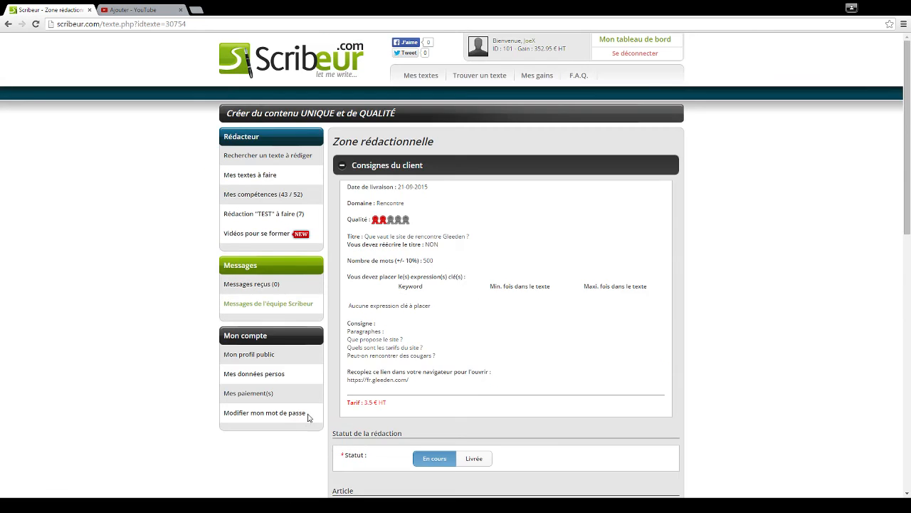
pyautogui.click(251, 177)
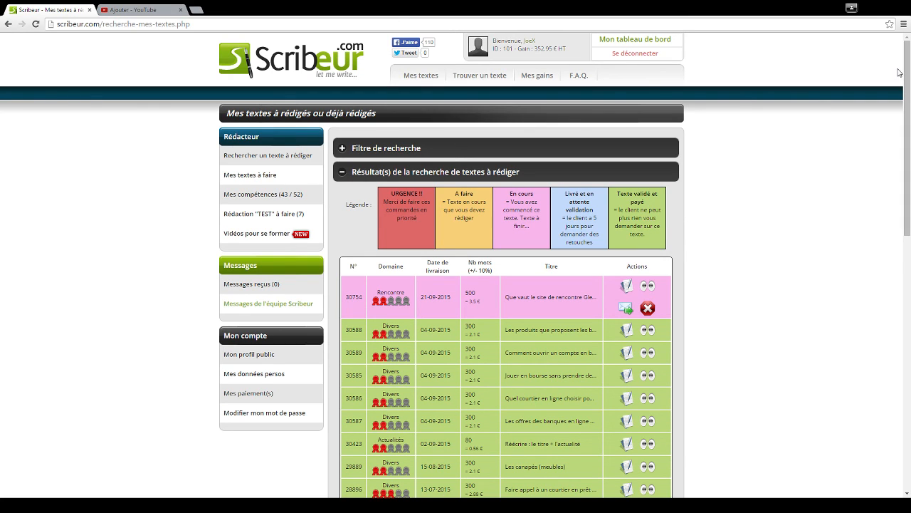
pyautogui.moveTo(908, 79)
pyautogui.mouseDown()
pyautogui.moveTo(909, 287)
pyautogui.moveTo(908, 77)
pyautogui.mouseUp()
# View the texts available under "Rechercher un texte à rédiger" and return to the "Mes textes à faire" list
pyautogui.click(272, 161)
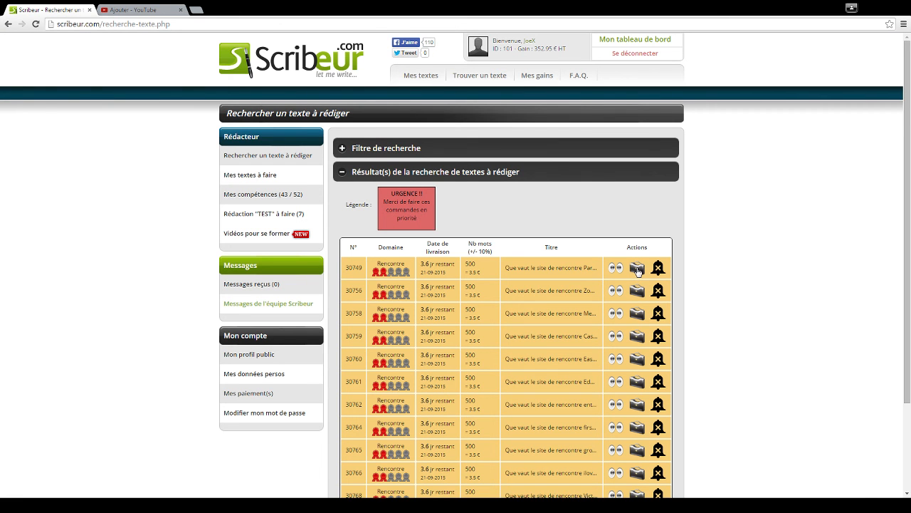
pyautogui.click(249, 175)
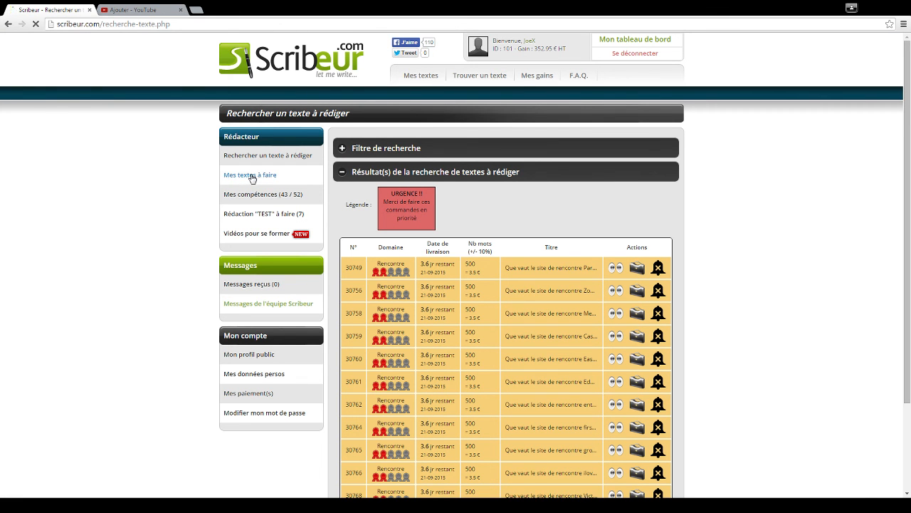